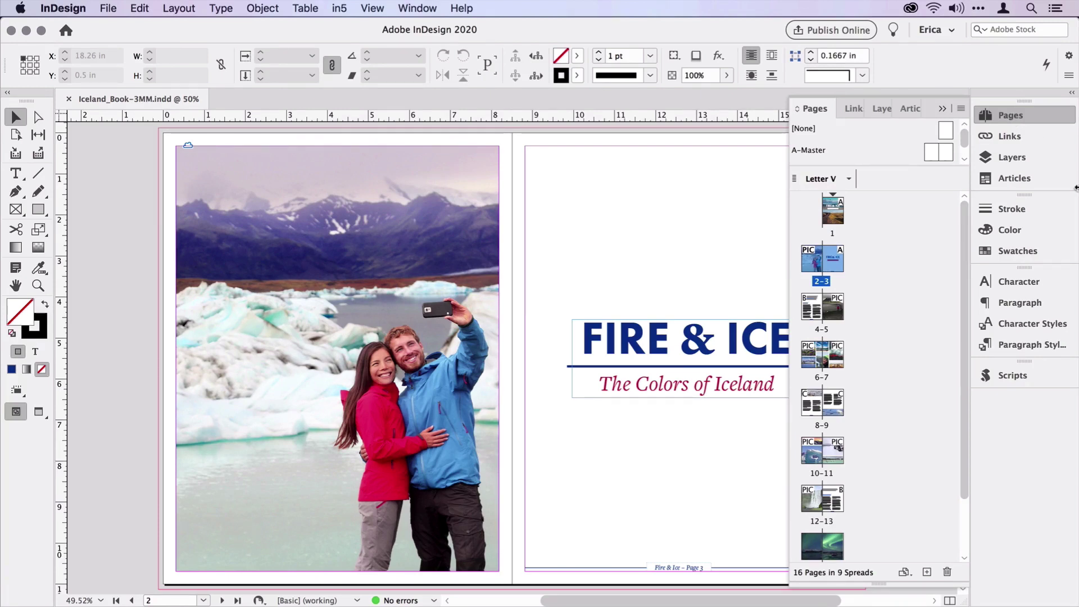
# Step: Go to spread 4–5, zoom in on the quote's blue hyperlink, then fit the spread back in the window
pyautogui.doubleClick(812, 305)
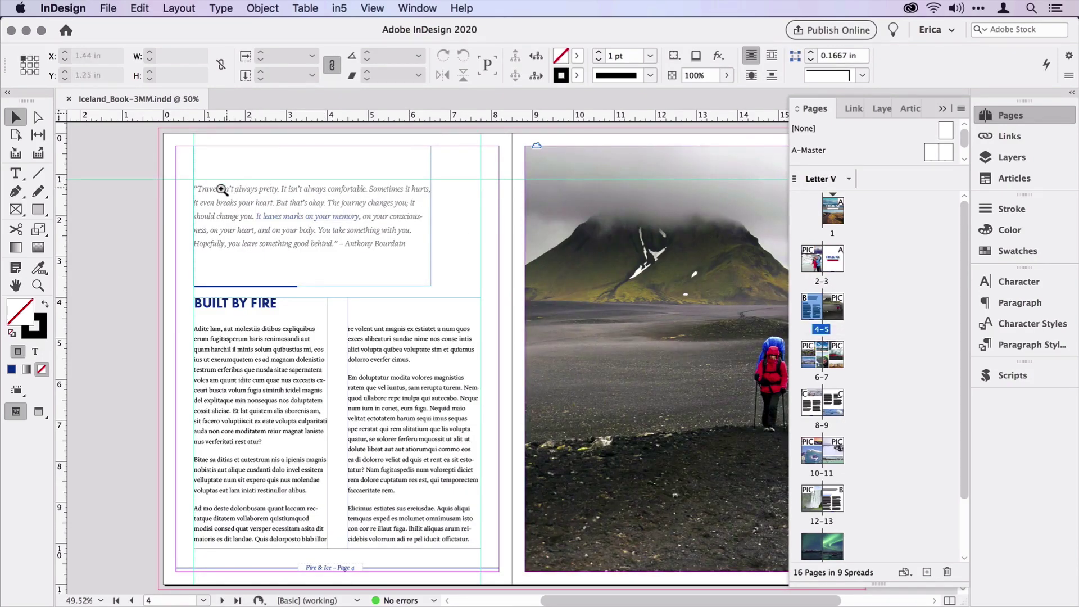
pyautogui.press('super+space')
pyautogui.moveTo(221, 190); pyautogui.dragTo(442, 270)
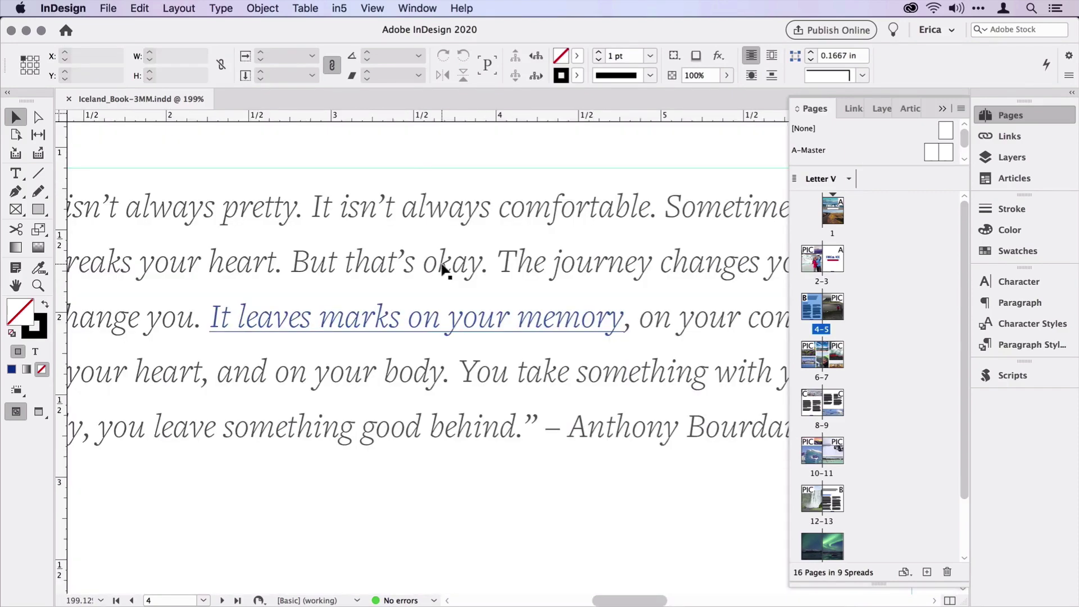
pyautogui.press('super+alt+0')
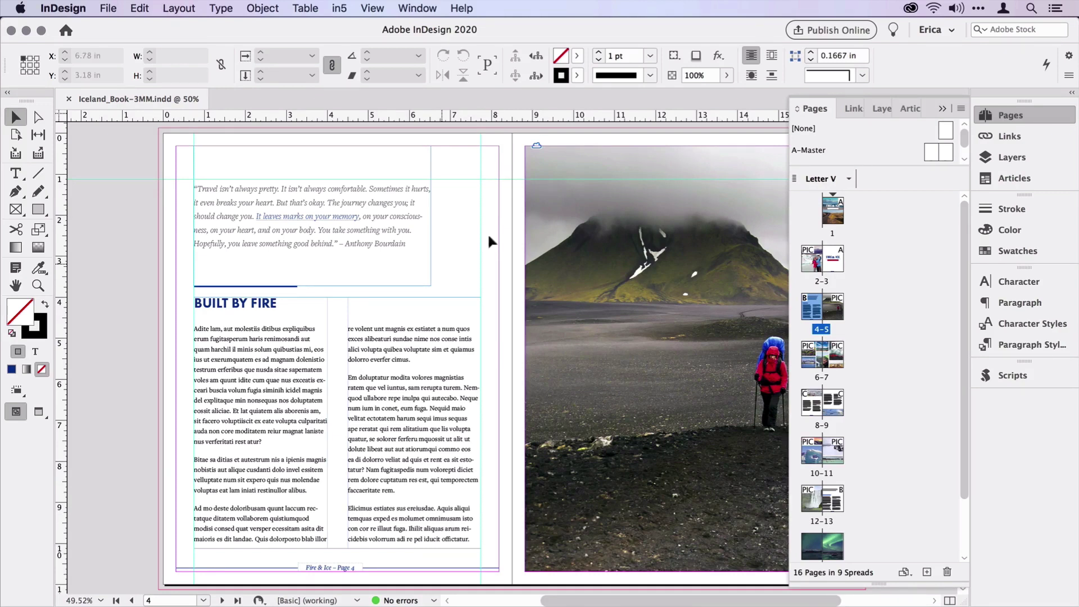
# Step: Create a portrait 8.5 × 11 in alternate layout of Letter V named 'Print V'
pyautogui.click(849, 178)
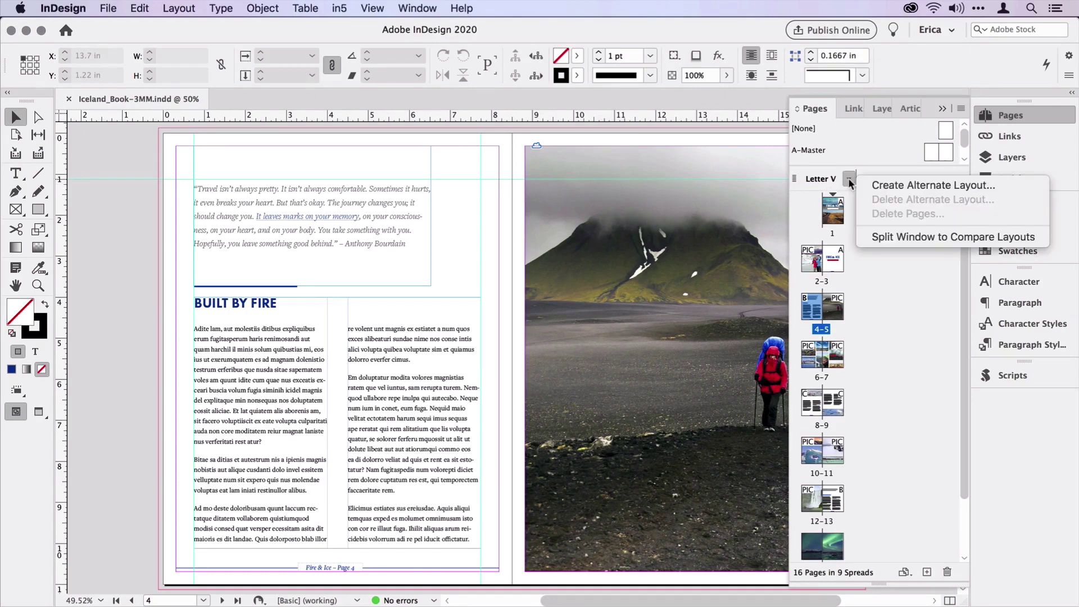
pyautogui.click(873, 186)
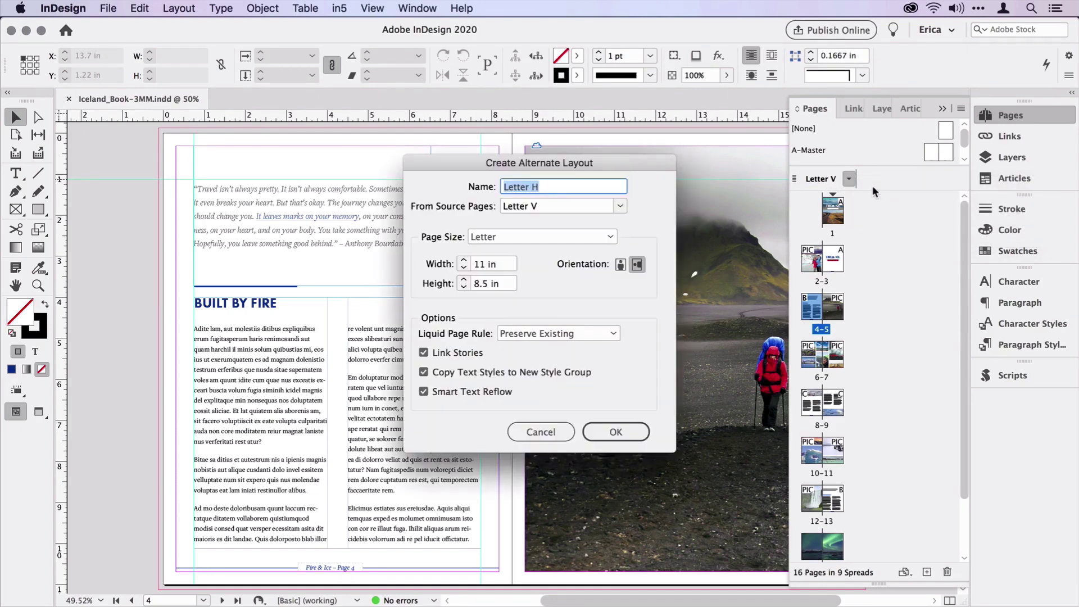
pyautogui.write('Print V')
pyautogui.click(621, 266)
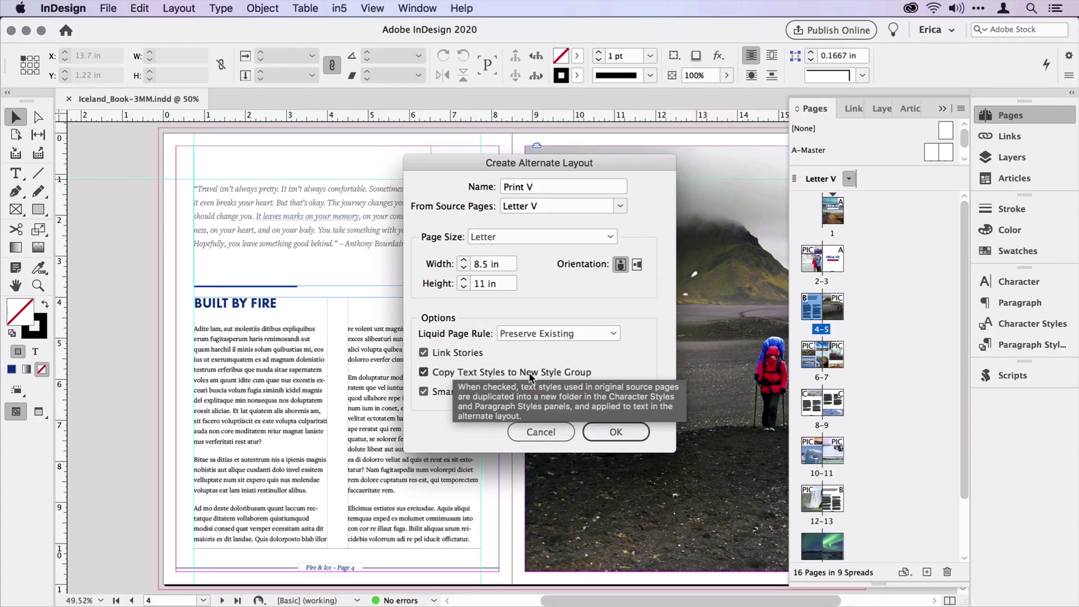
pyautogui.click(616, 432)
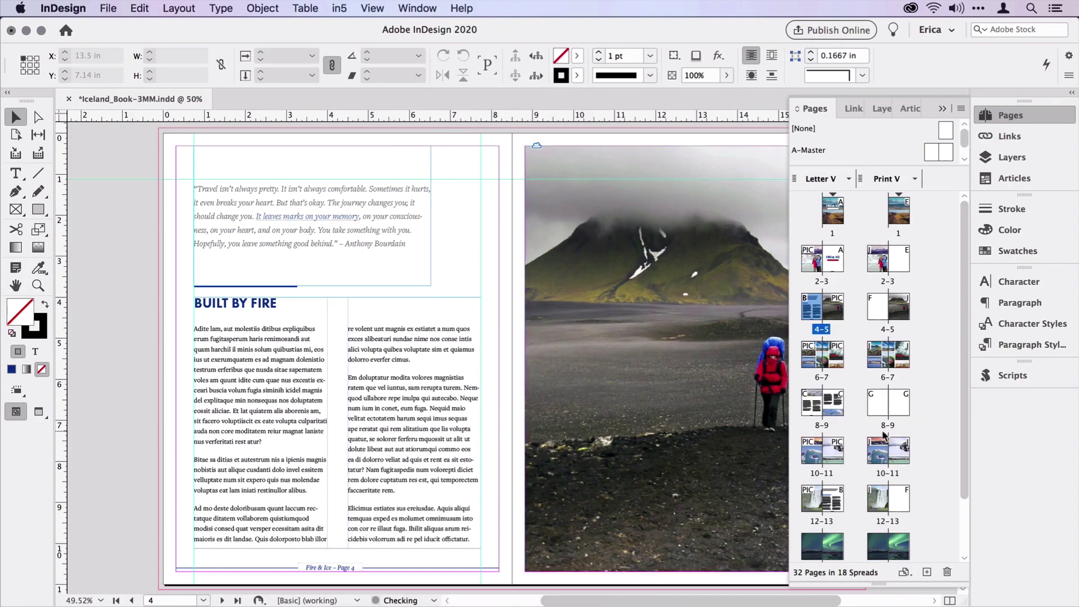
# Step: Expand the Print V and Letter V style groups and place the cursor in the quote's hyperlink
pyautogui.click(1029, 346)
pyautogui.click(735, 344)
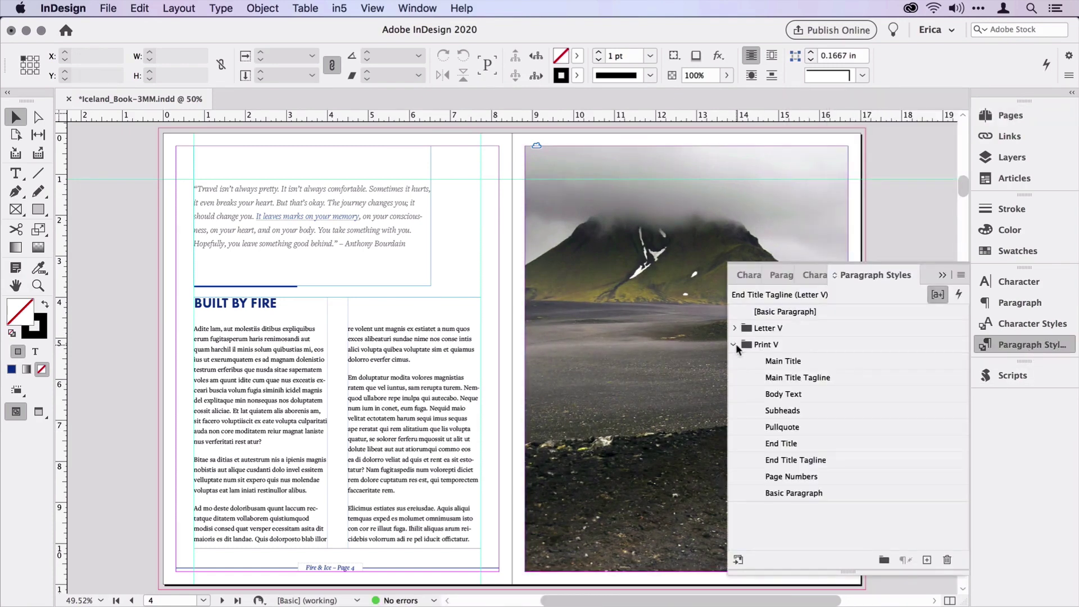
pyautogui.click(735, 329)
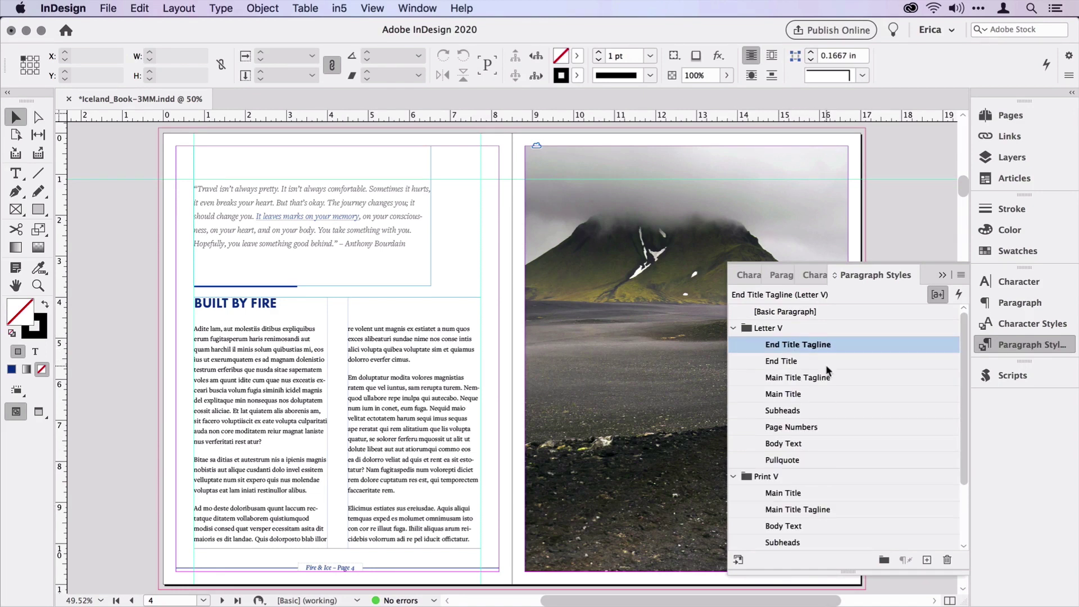
pyautogui.click(1034, 324)
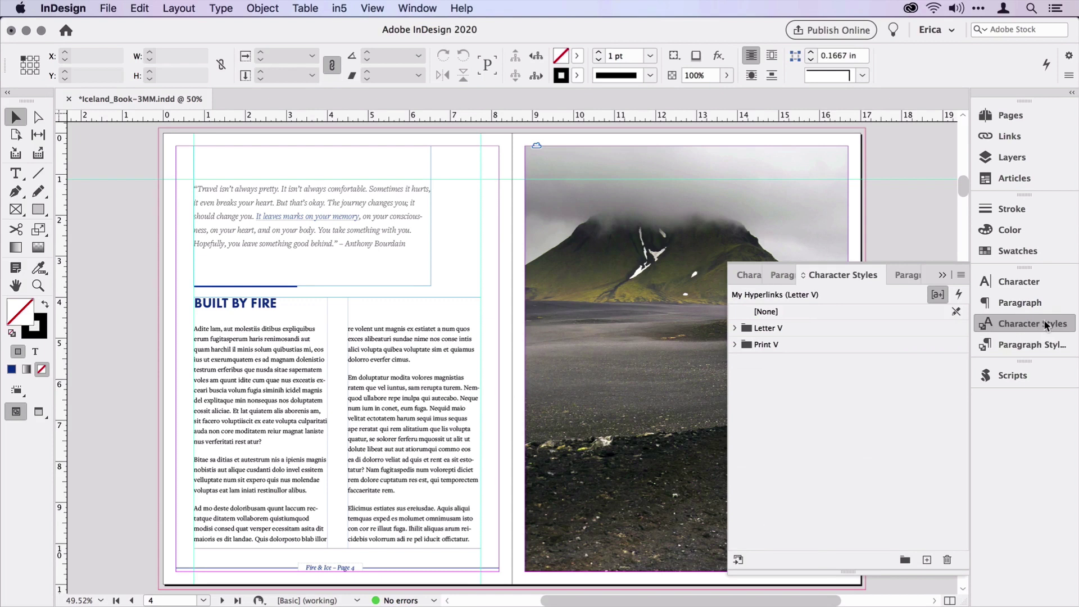
pyautogui.click(735, 344)
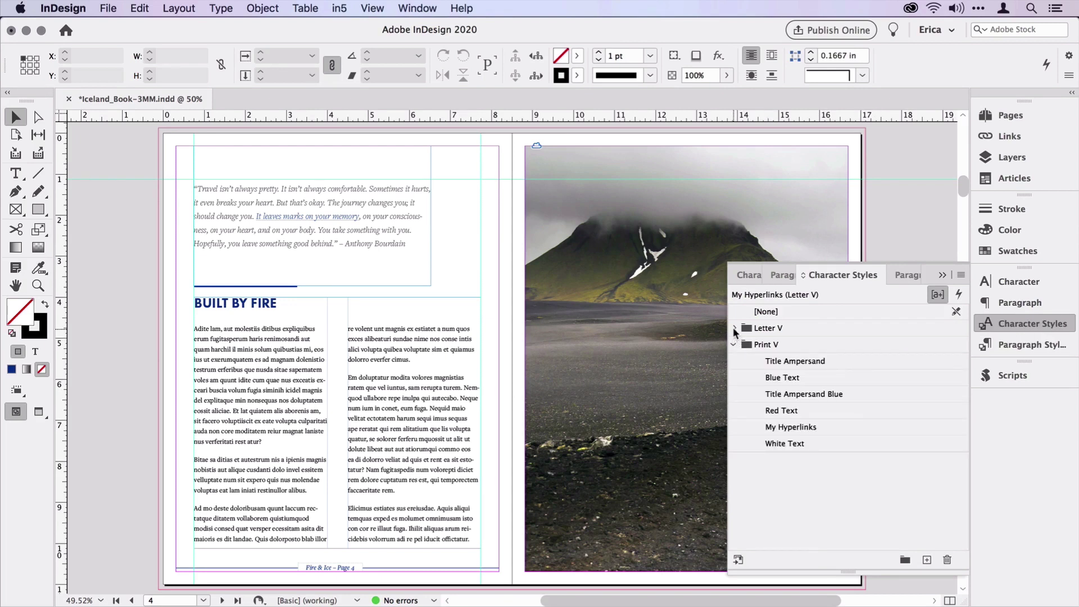
pyautogui.click(734, 329)
pyautogui.doubleClick(315, 217)
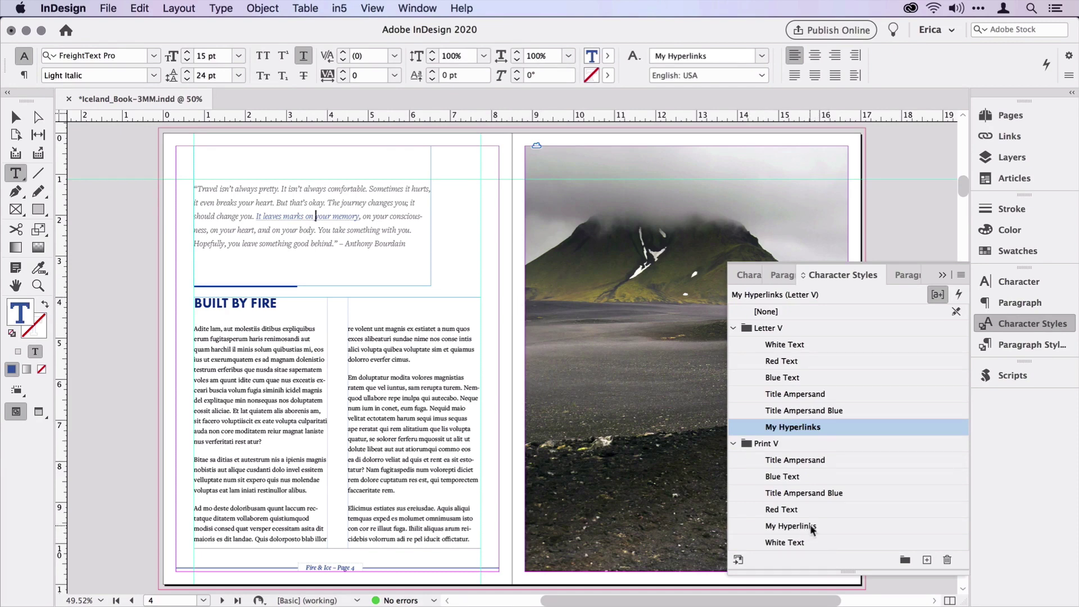
# Step: Make Print V's My Hyperlinks character style Black with underlining turned off
pyautogui.doubleClick(793, 526)
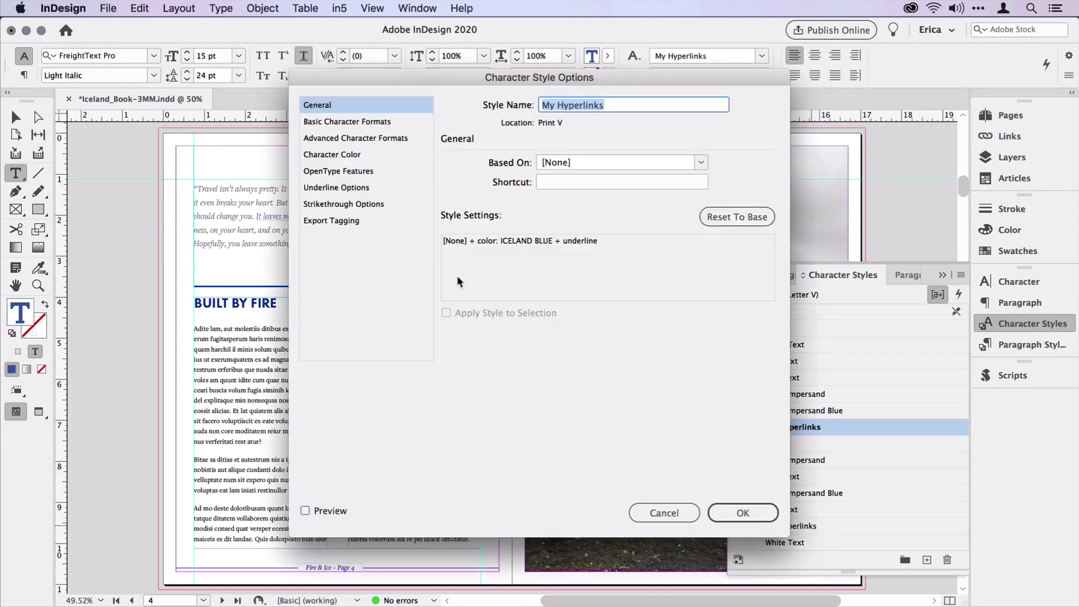
pyautogui.click(386, 123)
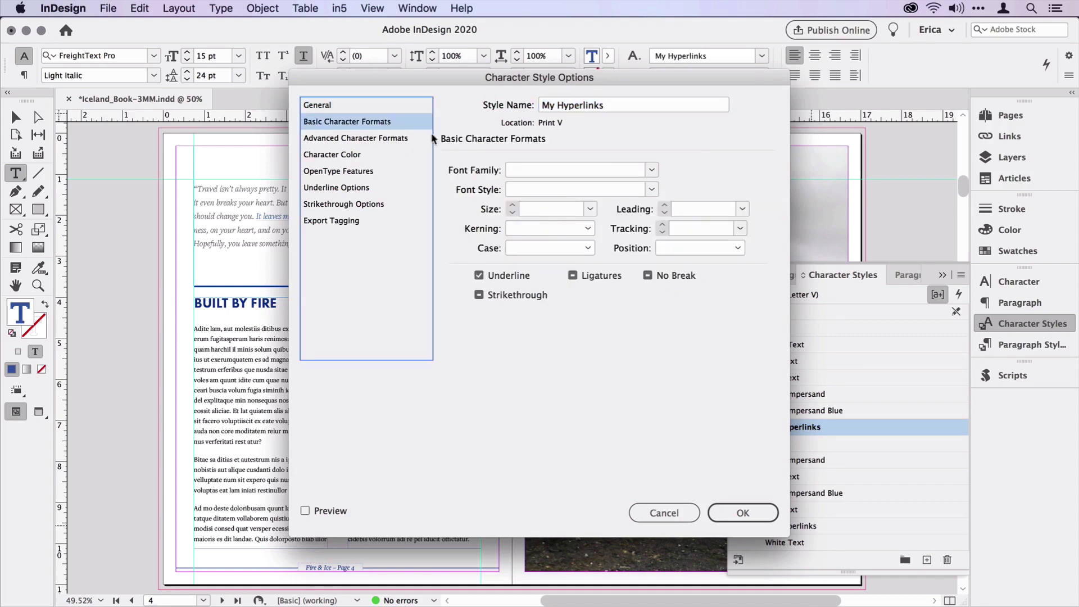
pyautogui.click(504, 281)
pyautogui.click(376, 153)
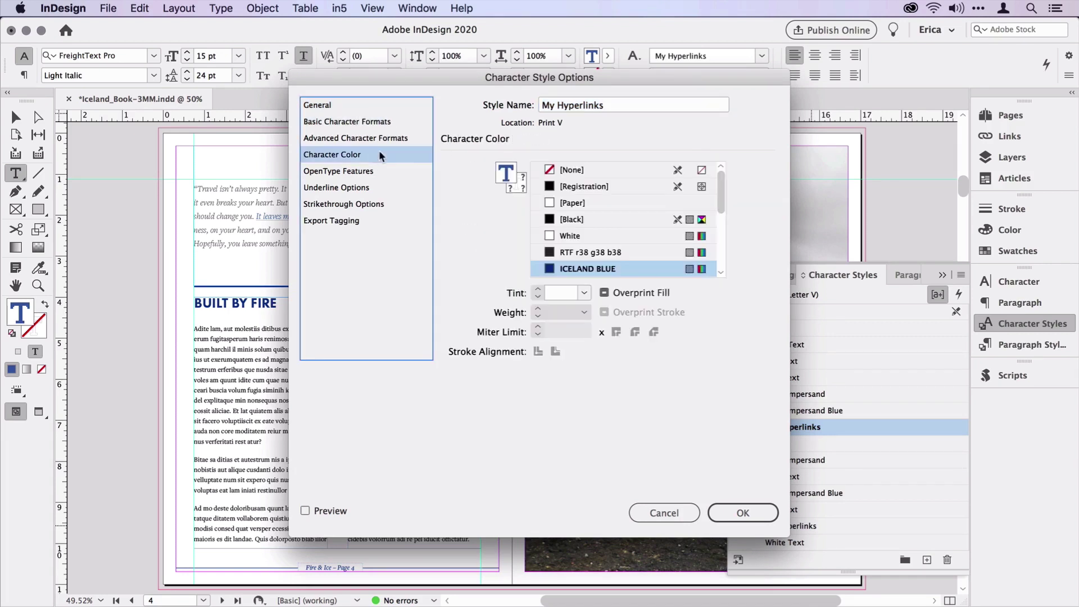
pyautogui.click(589, 218)
pyautogui.click(717, 513)
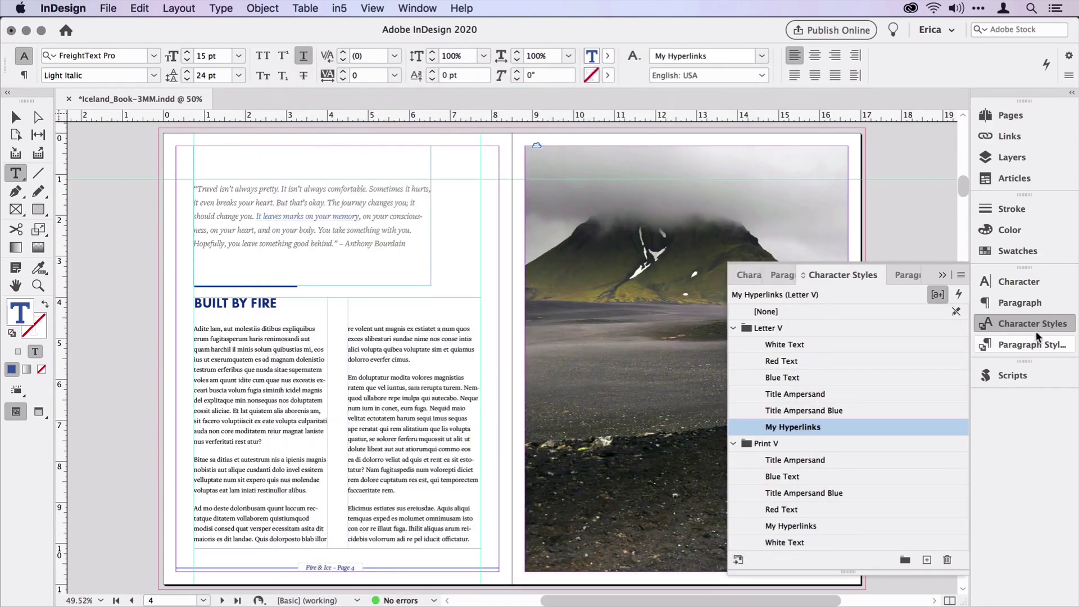
pyautogui.click(1030, 324)
pyautogui.click(1011, 115)
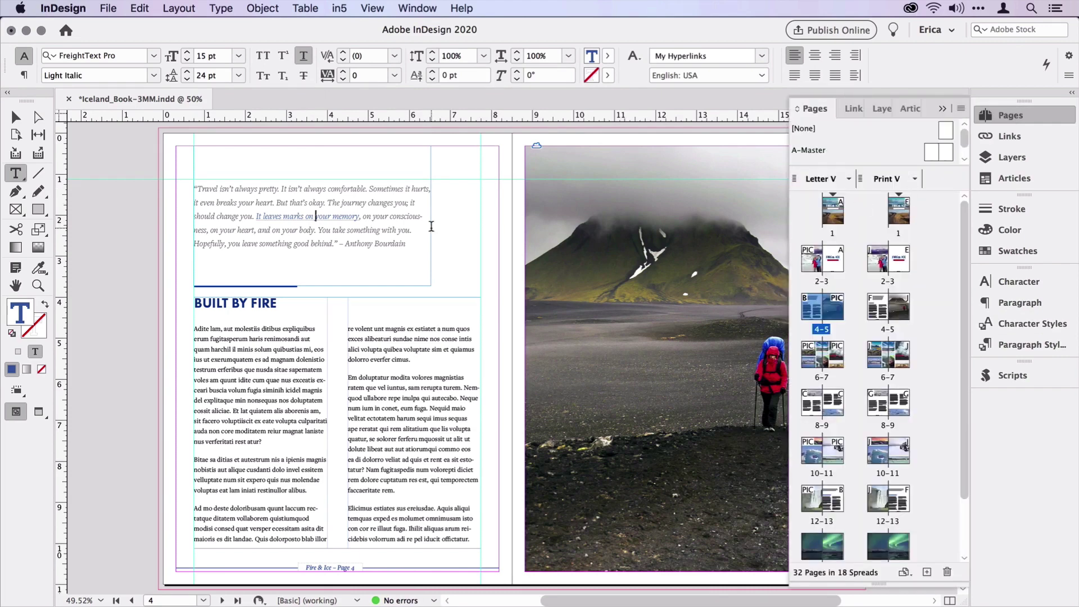
pyautogui.doubleClick(888, 310)
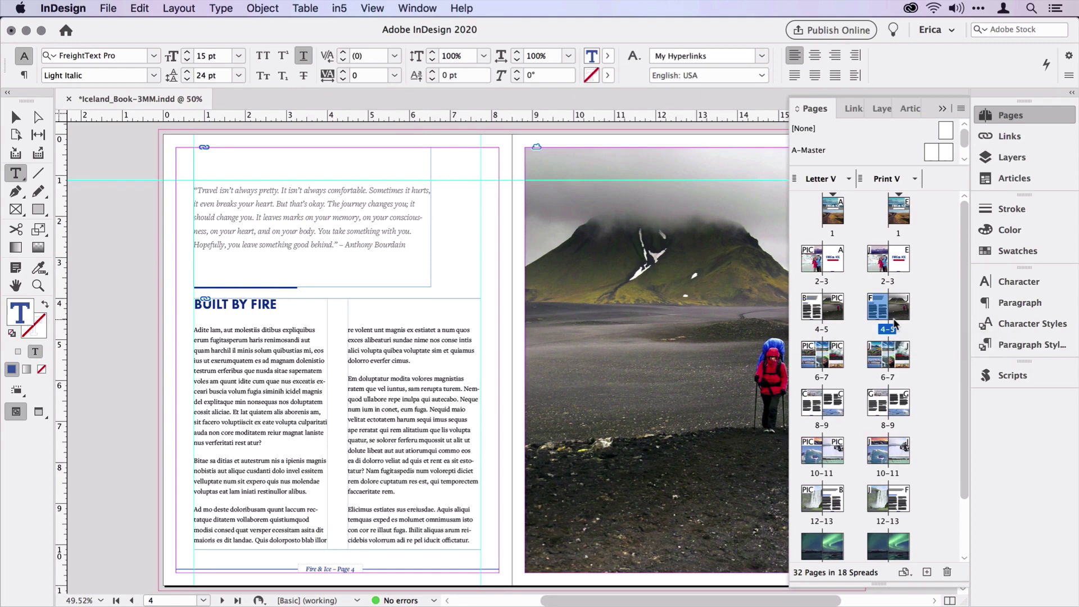
pyautogui.press('super+e')
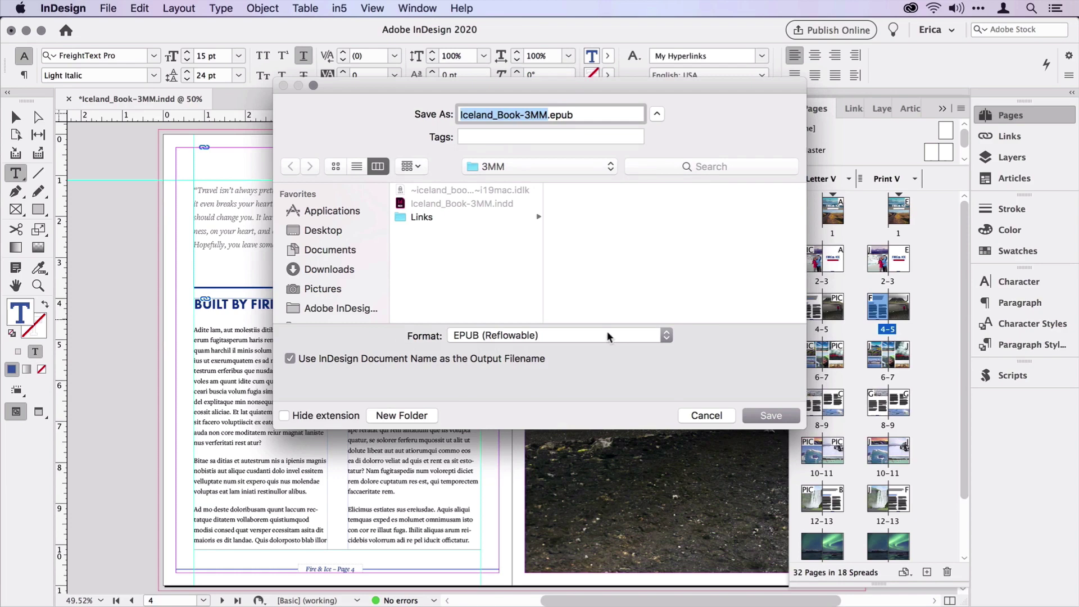
pyautogui.click(606, 335)
pyautogui.click(625, 281)
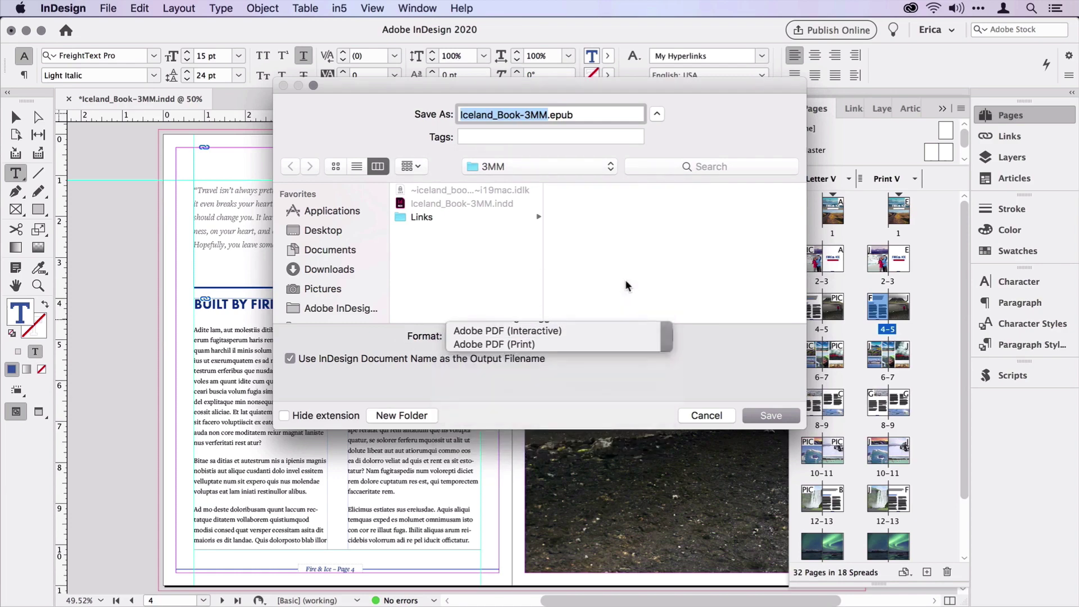
pyautogui.click(759, 416)
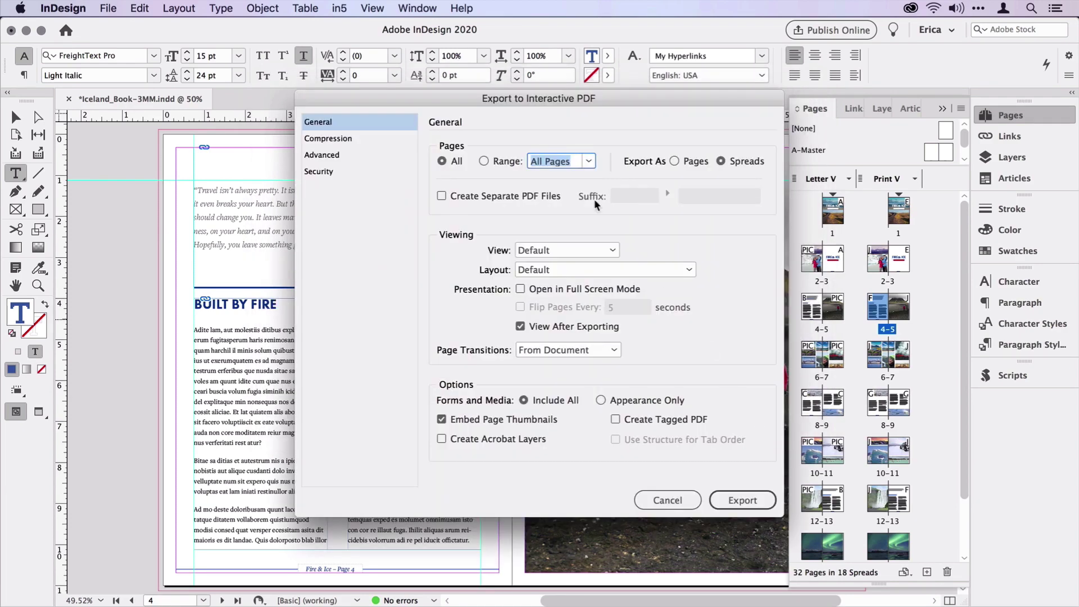
pyautogui.click(506, 162)
pyautogui.click(588, 161)
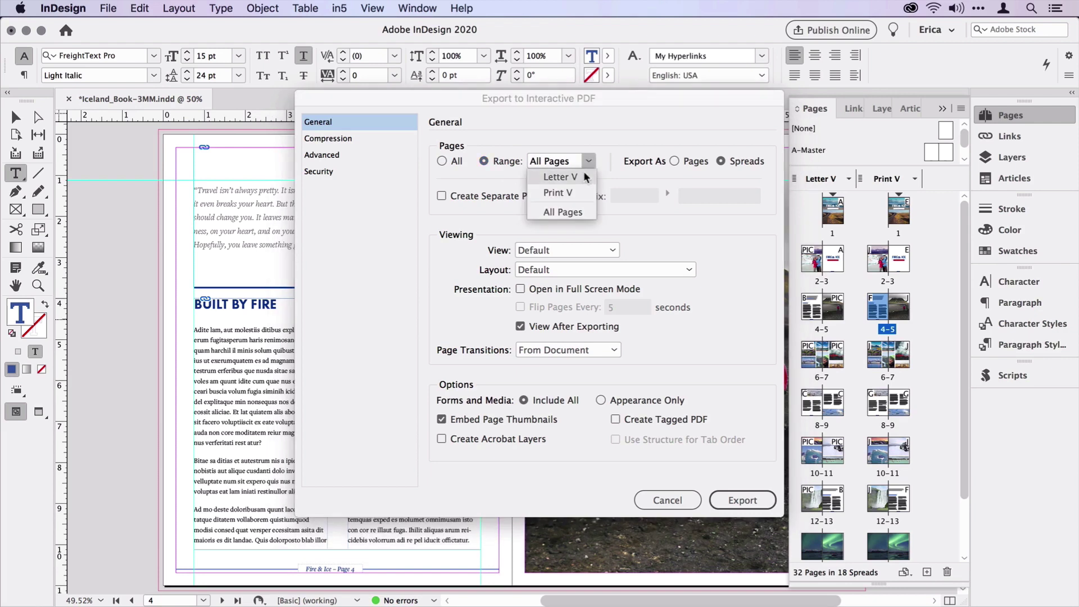
pyautogui.click(582, 174)
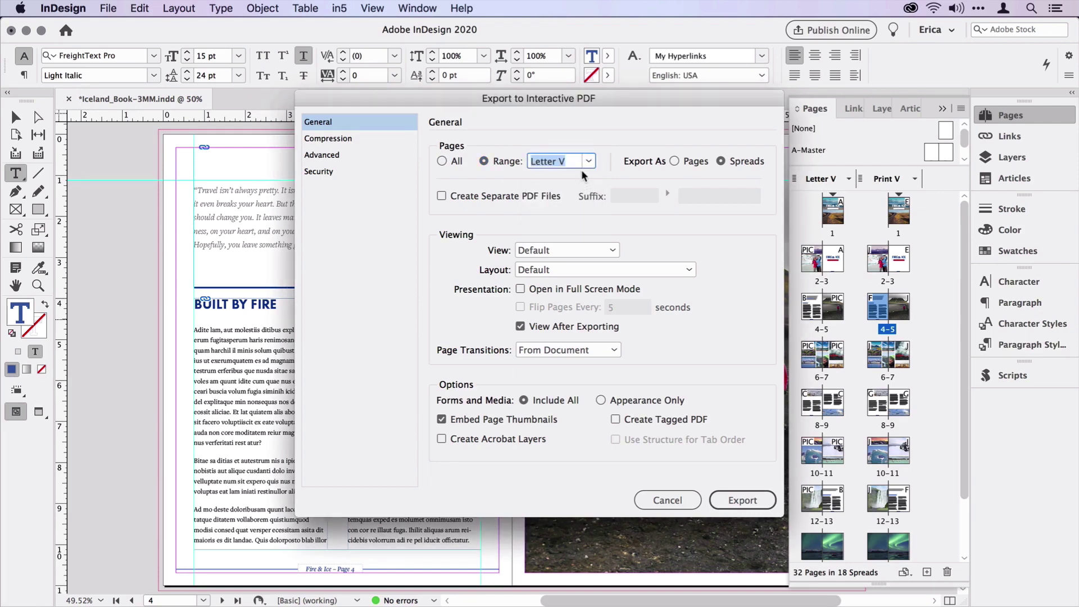
pyautogui.click(589, 163)
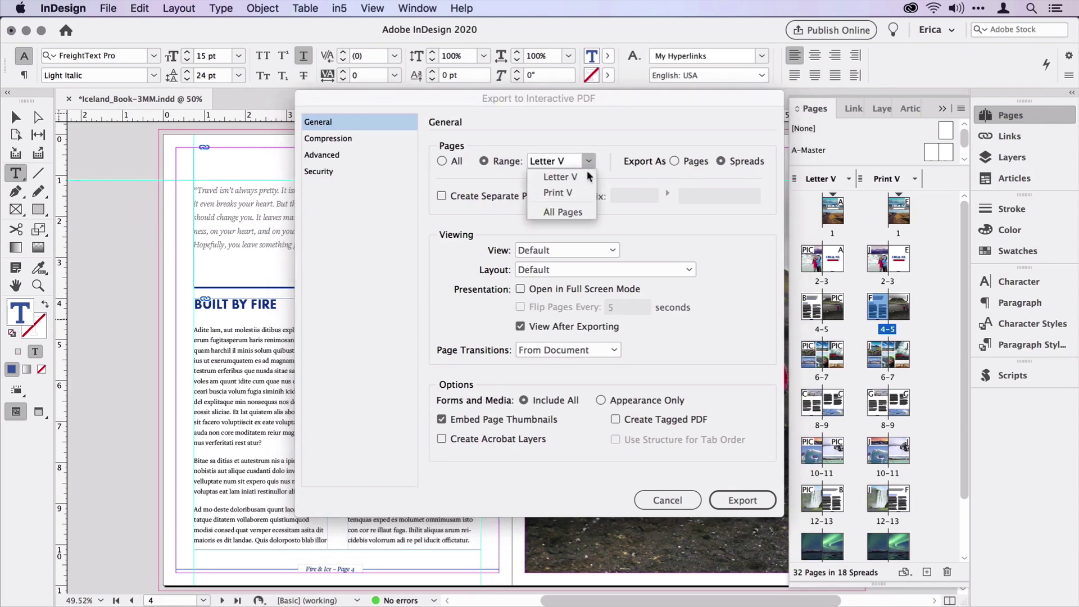
pyautogui.click(585, 192)
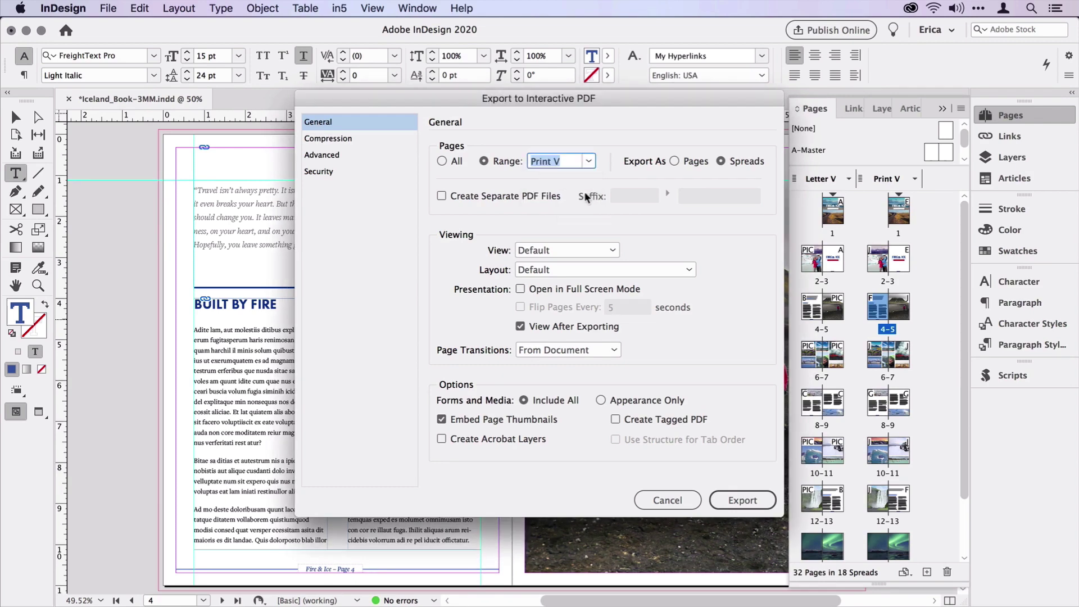
pyautogui.click(677, 498)
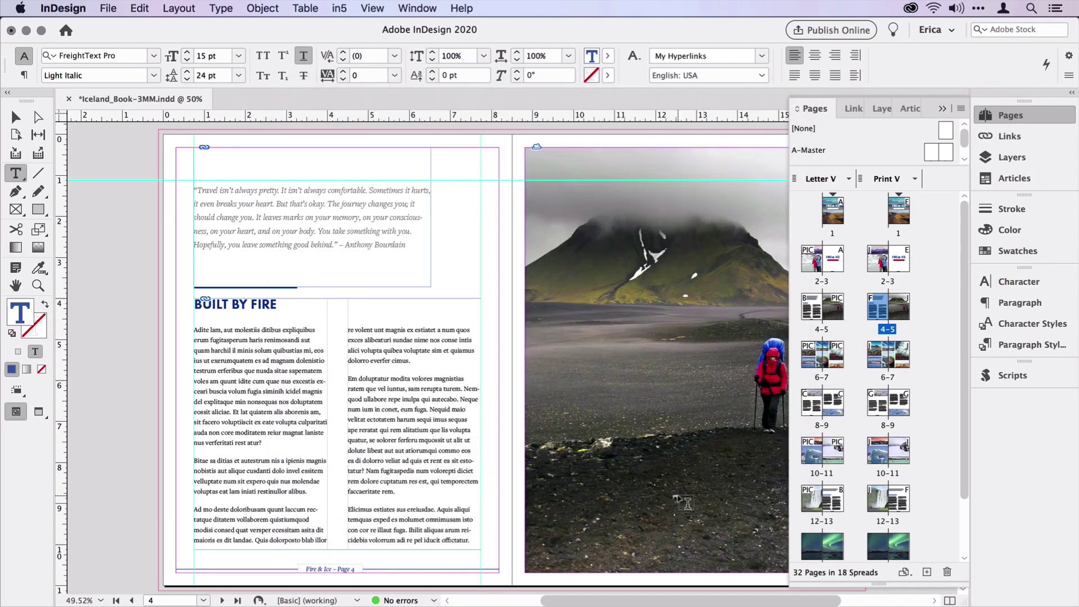
# Step: Replace the BUILT BY FIRE heading on Letter V spread 4–5 with 'VOLCANOES!'
pyautogui.doubleClick(810, 309)
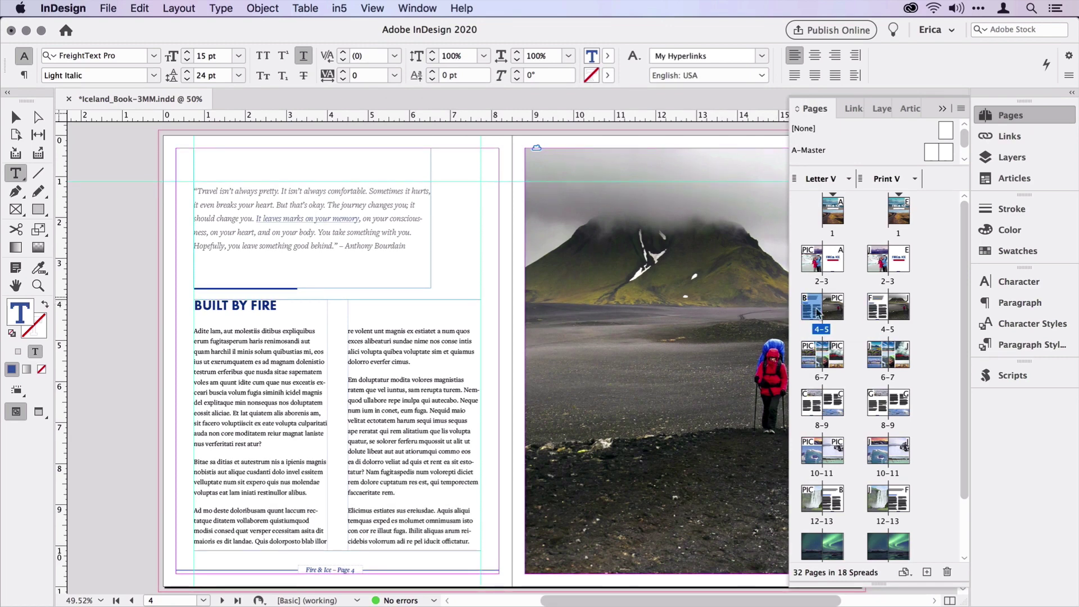
pyautogui.click(281, 302)
pyautogui.tripleClick(281, 302)
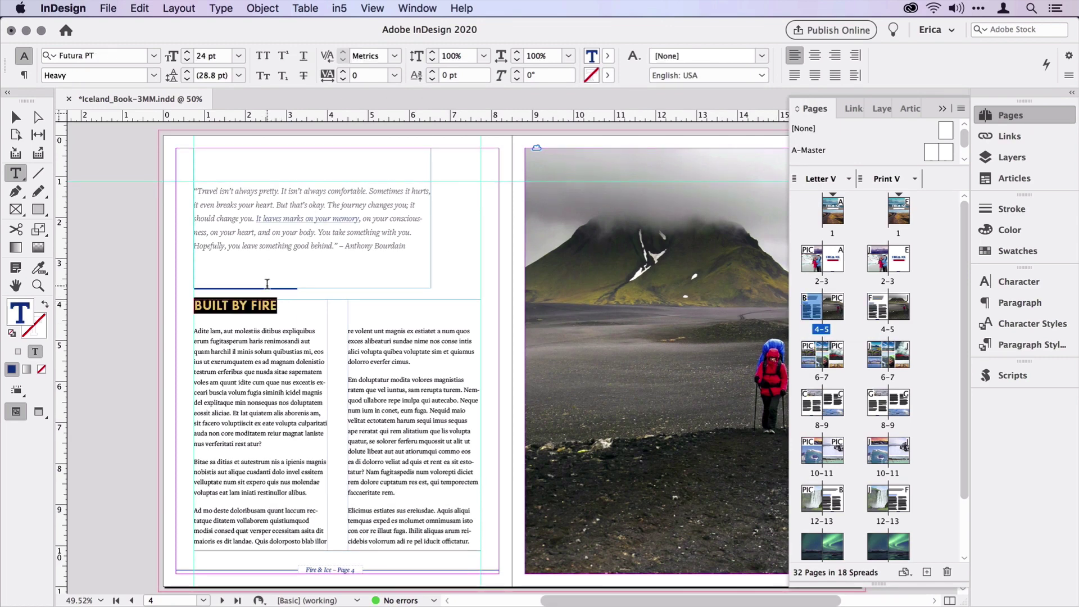
pyautogui.write('VOLCANOES!')
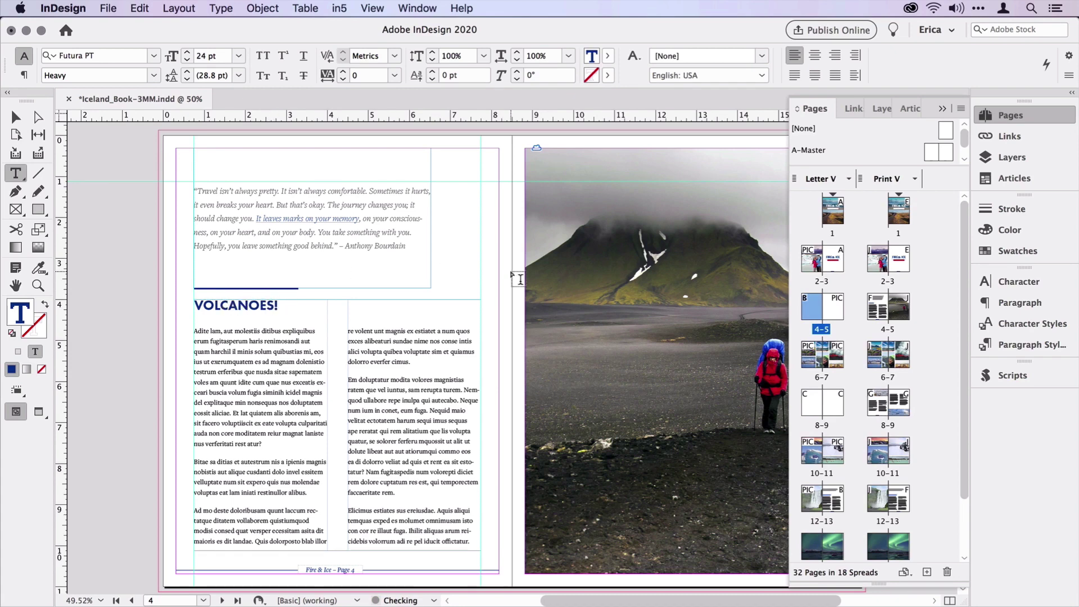
# Step: On Print V spread 4–5, update the out-of-date linked heading story
pyautogui.doubleClick(877, 311)
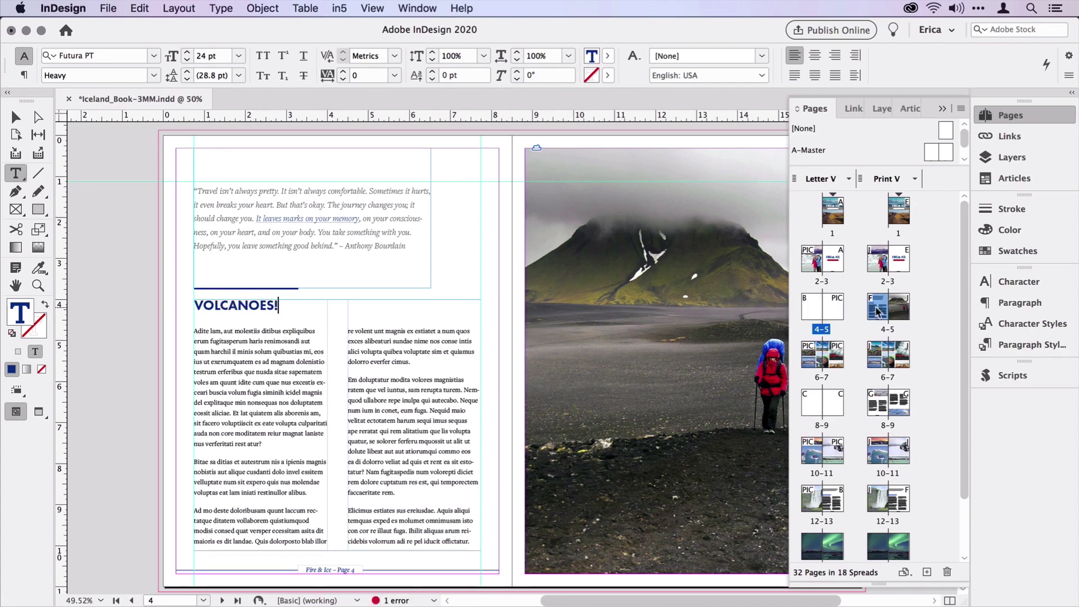
pyautogui.click(15, 116)
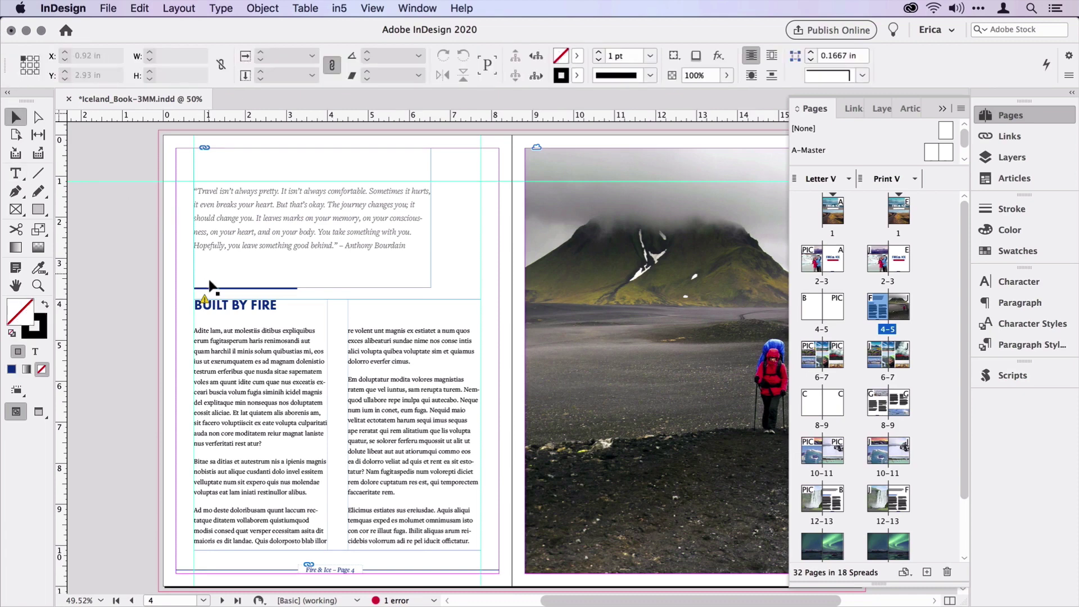
pyautogui.doubleClick(203, 304)
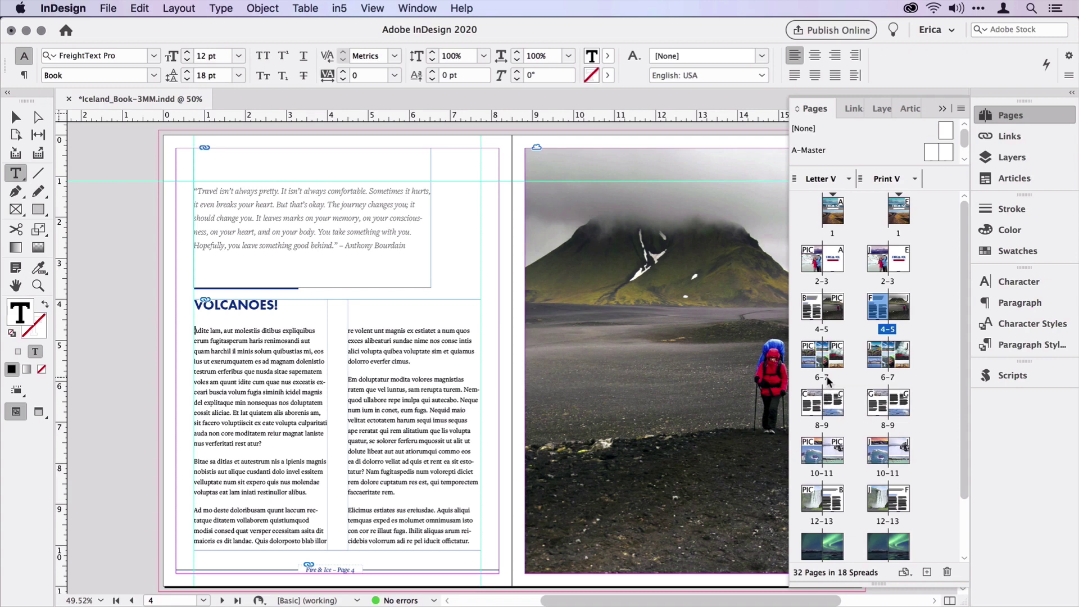
# Step: Create Article 1 from the VOLCANOES! text frame and the hiker image
pyautogui.click(1044, 176)
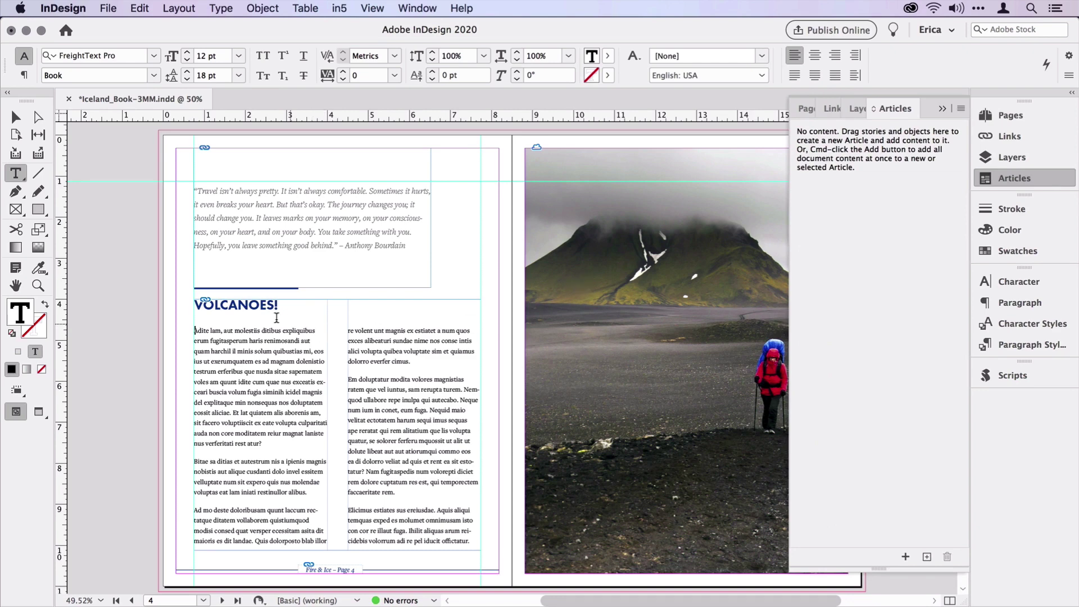
pyautogui.click(16, 117)
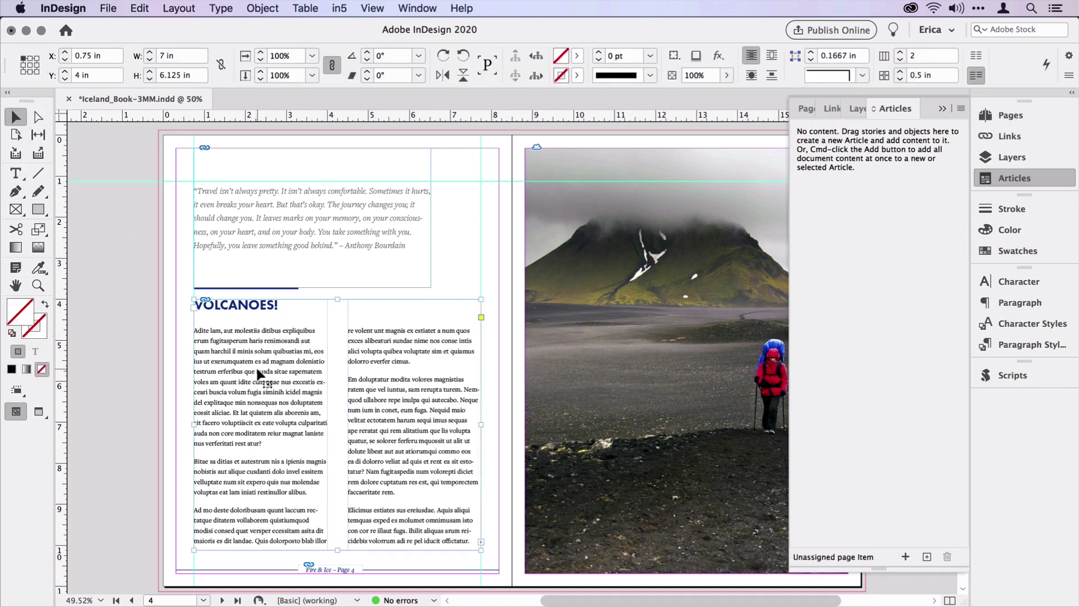
pyautogui.moveTo(258, 371); pyautogui.dragTo(859, 299)
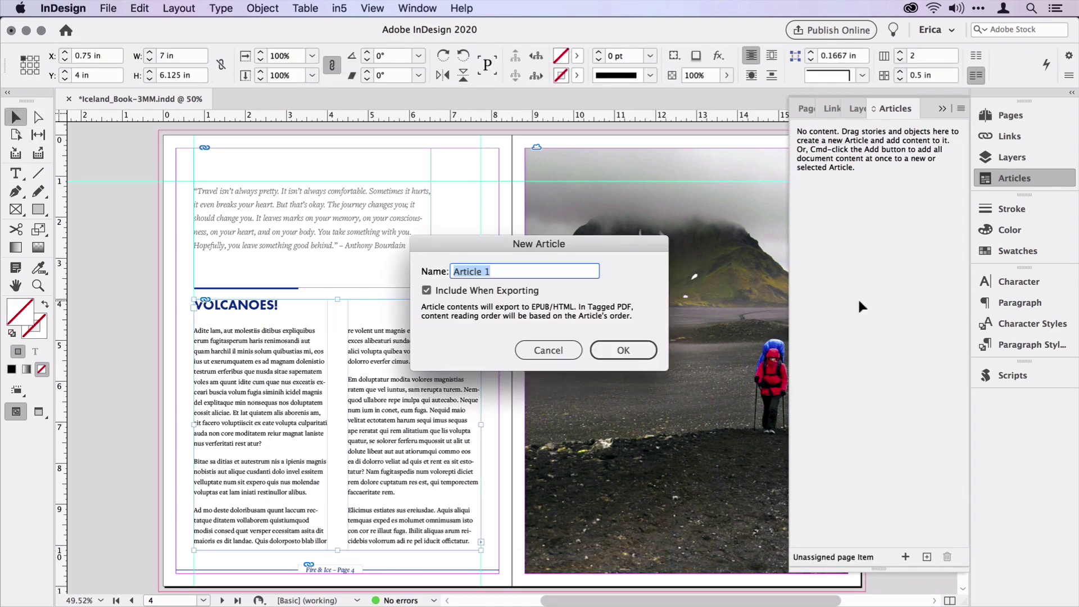
pyautogui.press('Return')
pyautogui.moveTo(636, 223); pyautogui.dragTo(883, 145)
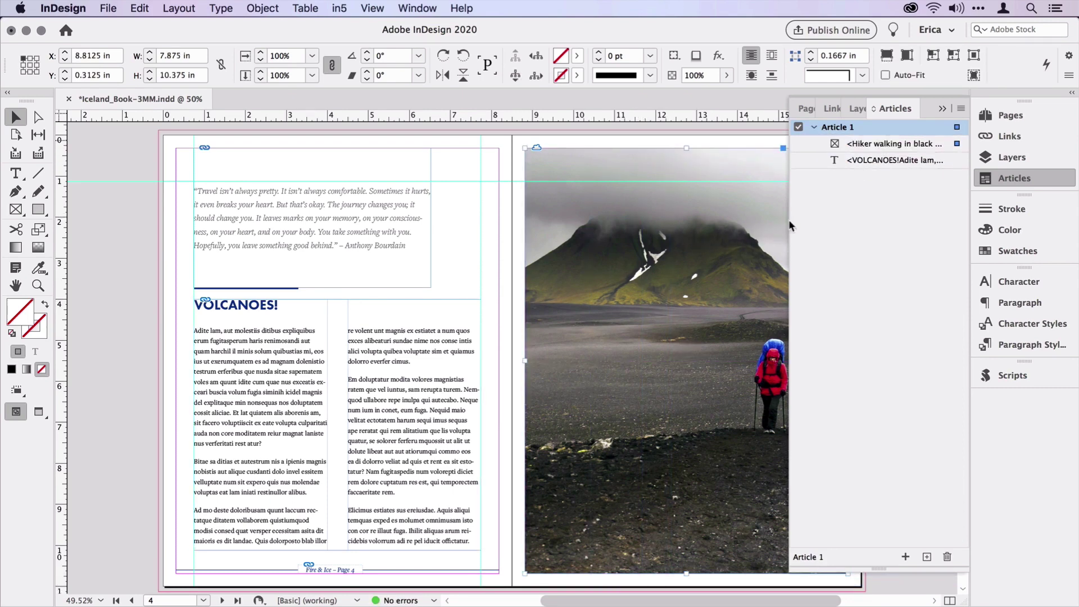
# Step: Add THE RUSH OF WATER story as Article 2
pyautogui.scroll(-15, 602, 334)
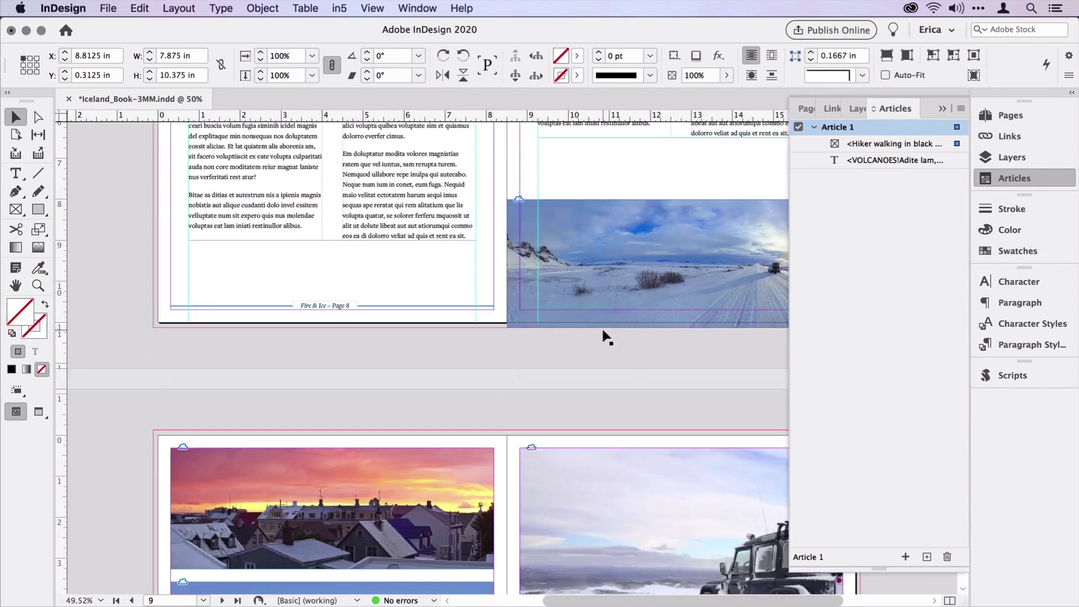
pyautogui.scroll(-15, 602, 334)
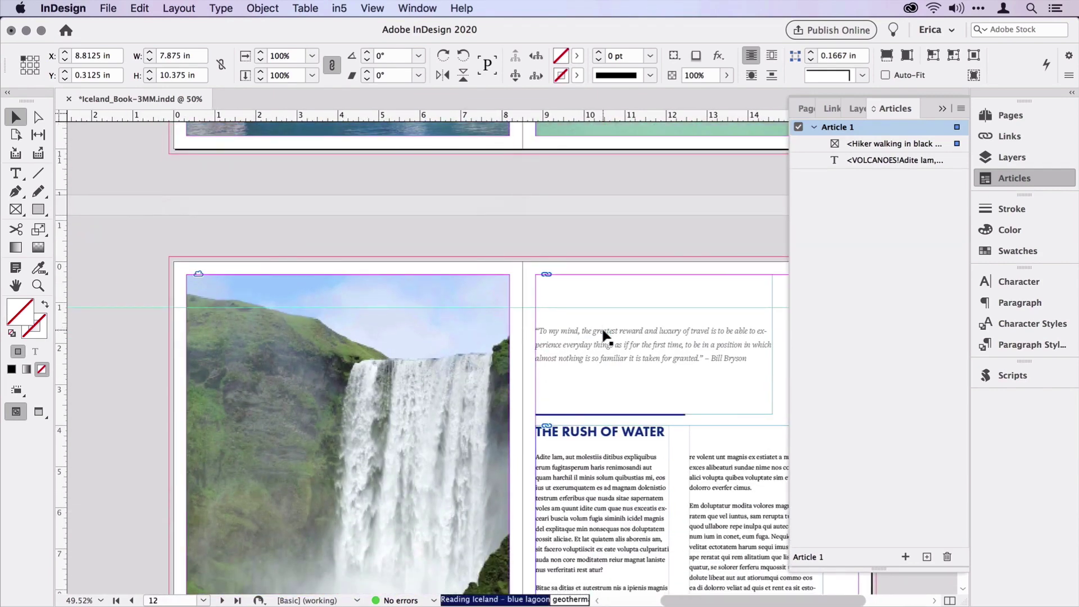
pyautogui.scroll(-5, 602, 334)
pyautogui.moveTo(607, 337); pyautogui.dragTo(818, 309)
pyautogui.press('Return')
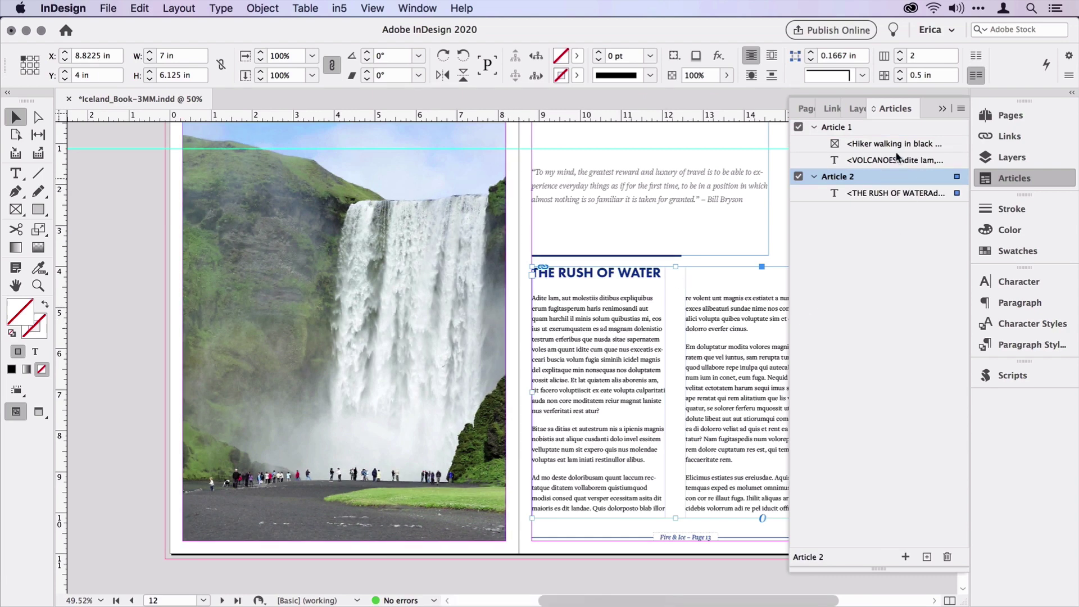
pyautogui.press('super+e')
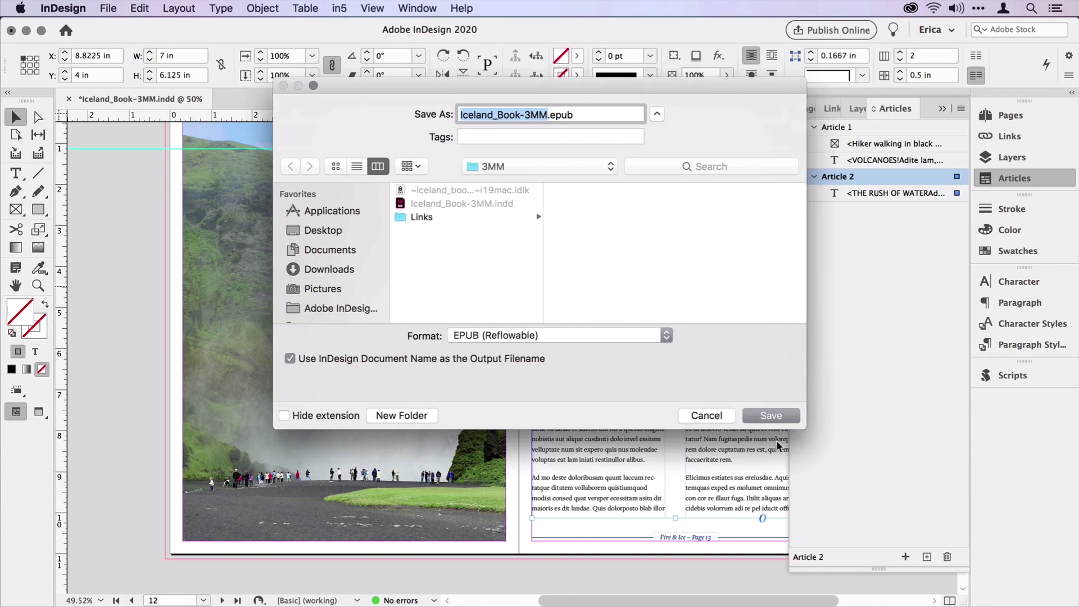
# Step: Save Iceland_Book-3MM.epub with Content Order set to Same as Articles Panel
pyautogui.click(772, 415)
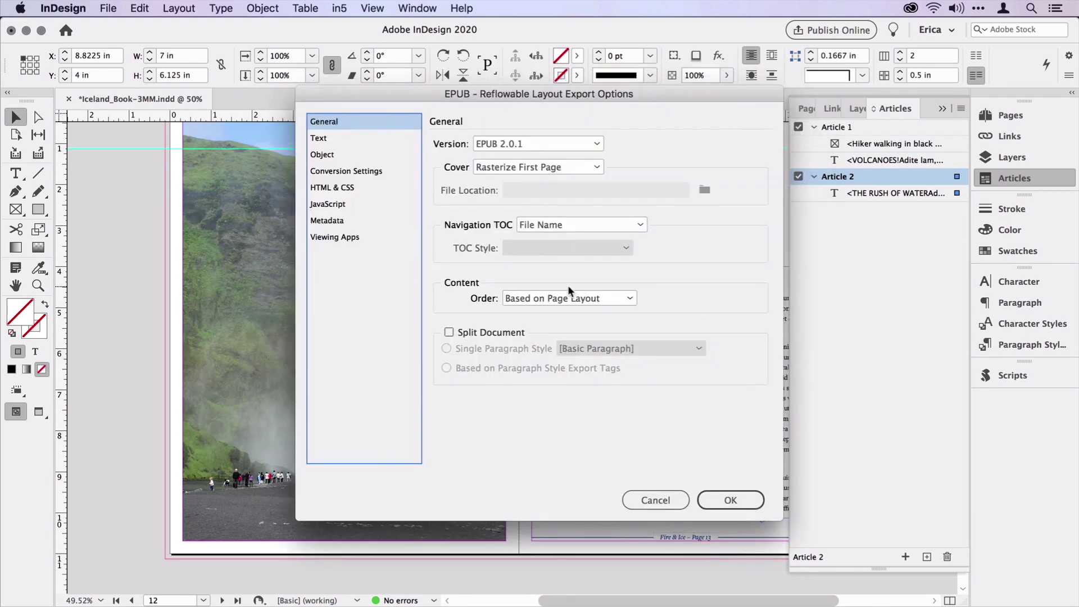
pyautogui.click(575, 296)
pyautogui.click(578, 344)
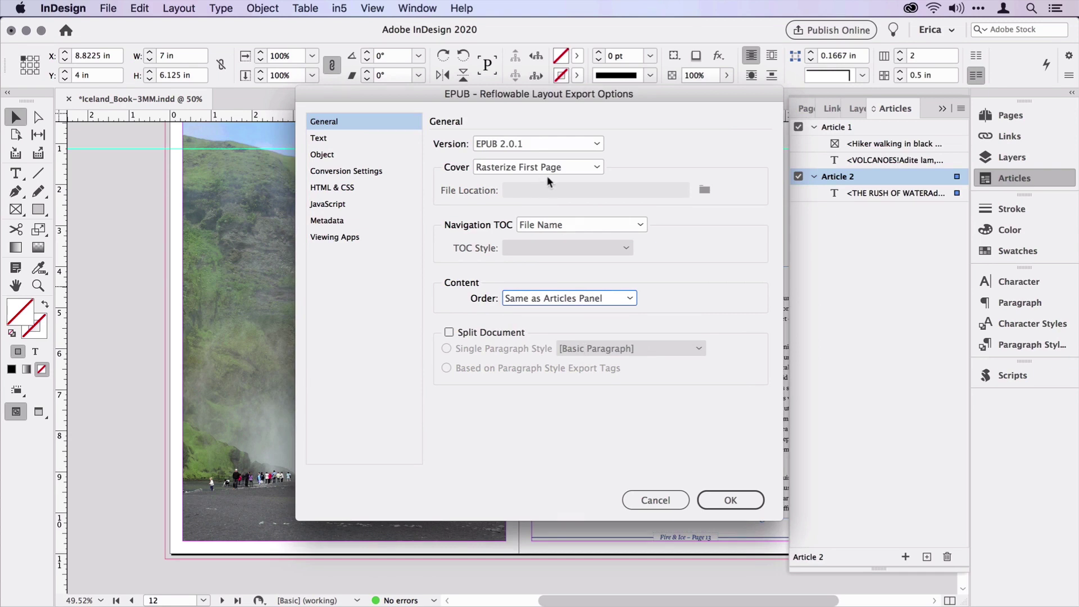
pyautogui.click(722, 500)
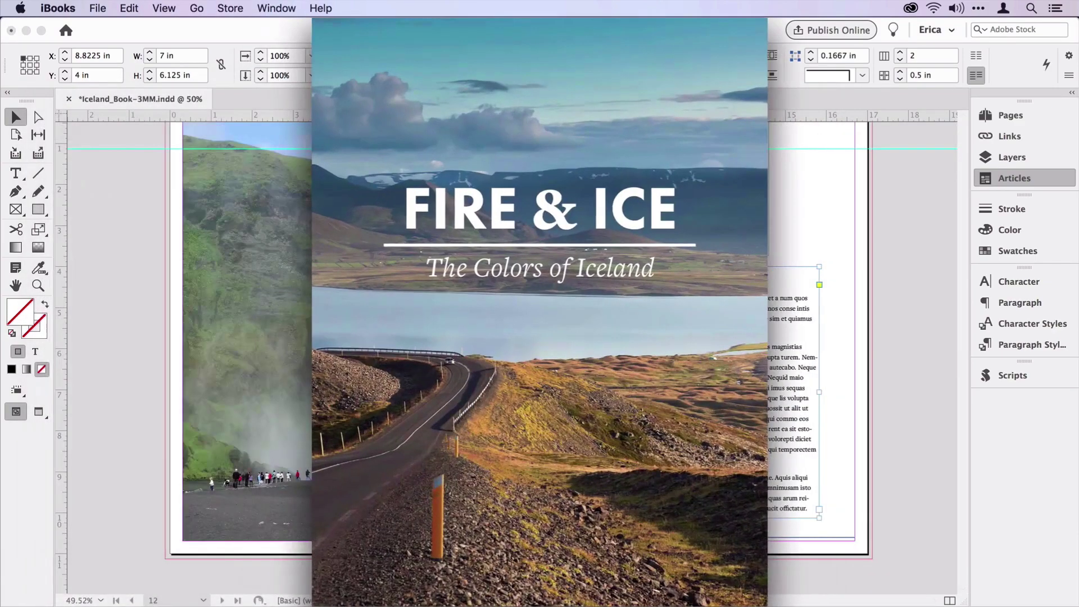
# Step: Page through the EPUB in iBooks from VOLCANOES! to THE RUSH OF WATER
pyautogui.hscroll(3, 711, 456)
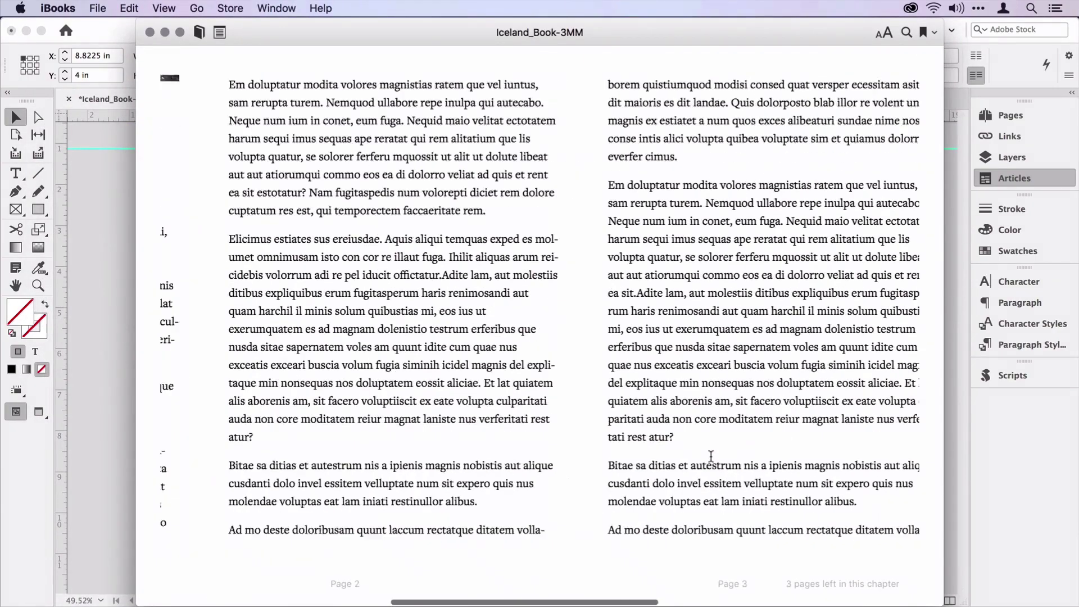
pyautogui.hscroll(3, 711, 455)
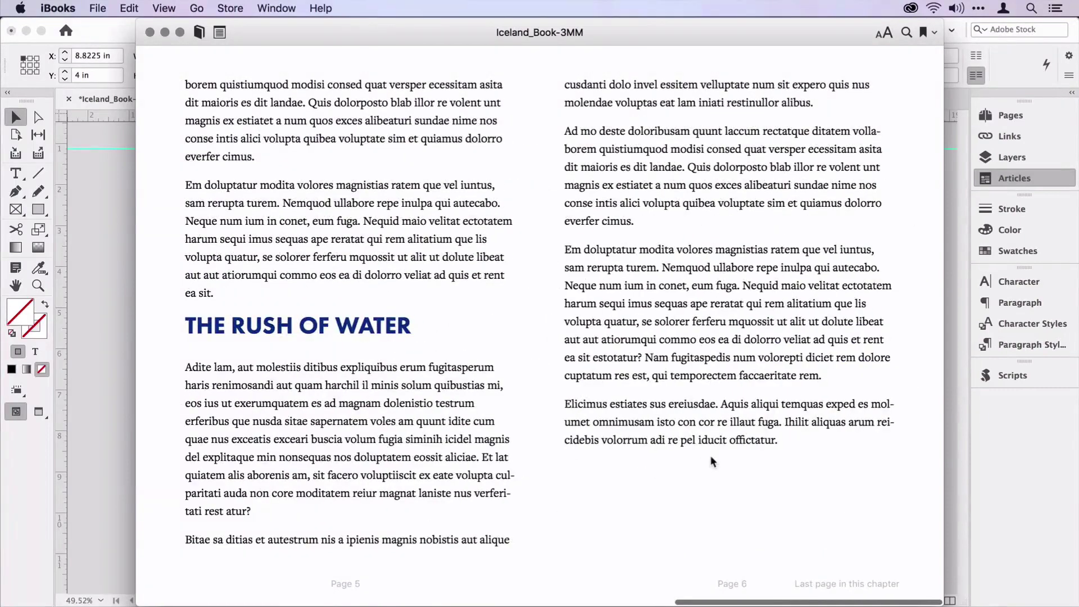
pyautogui.hscroll(-6, 712, 461)
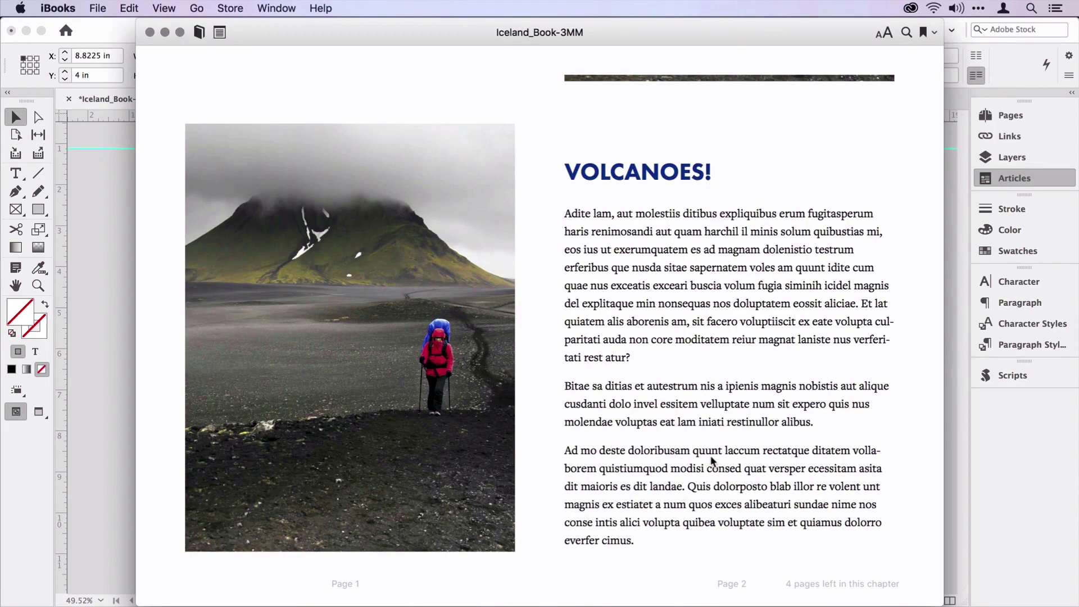
pyautogui.hscroll(4, 712, 461)
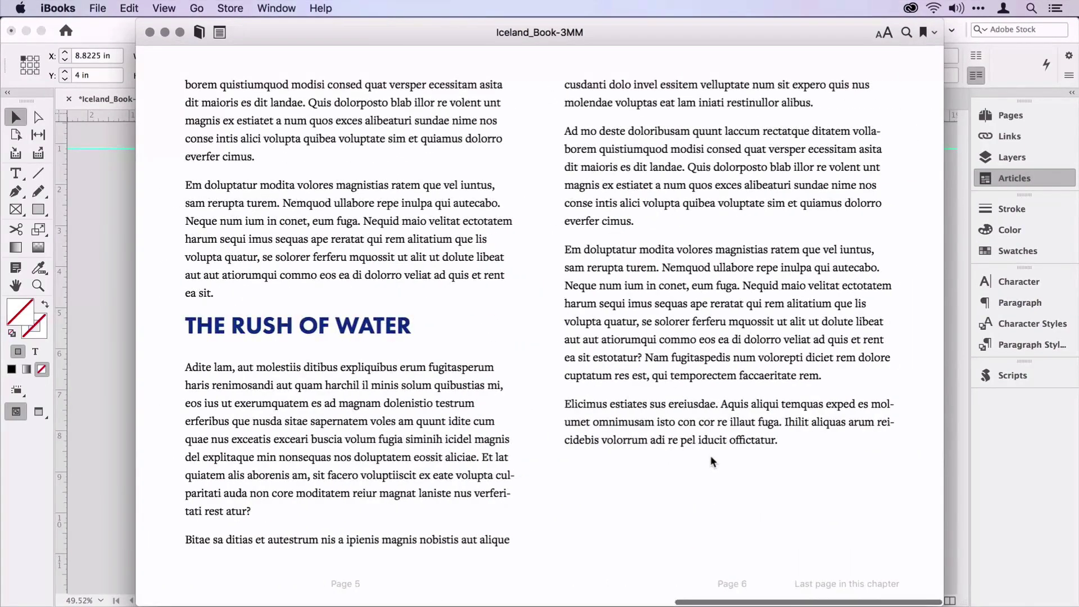